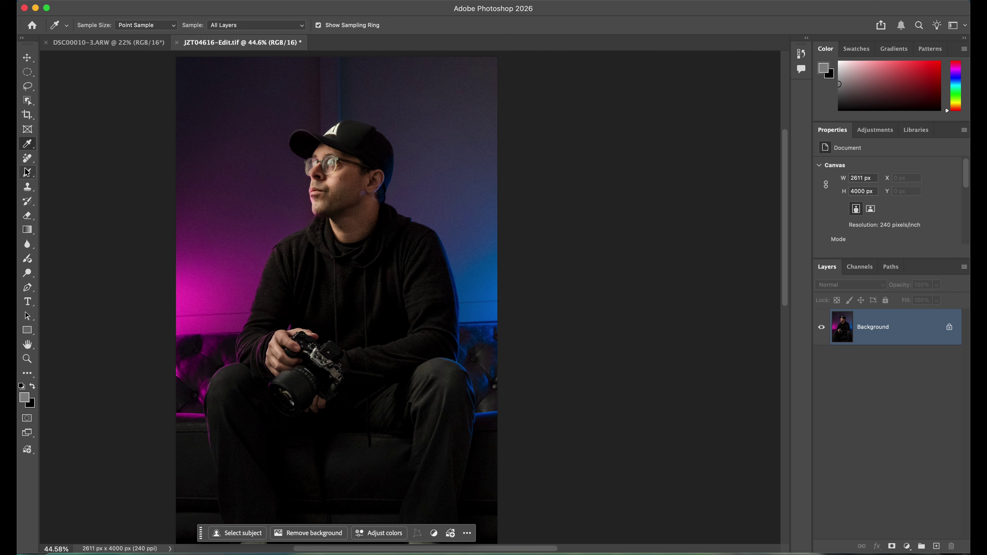
Step: Activate the Brush tool and set its size to 150 px
click(26, 176)
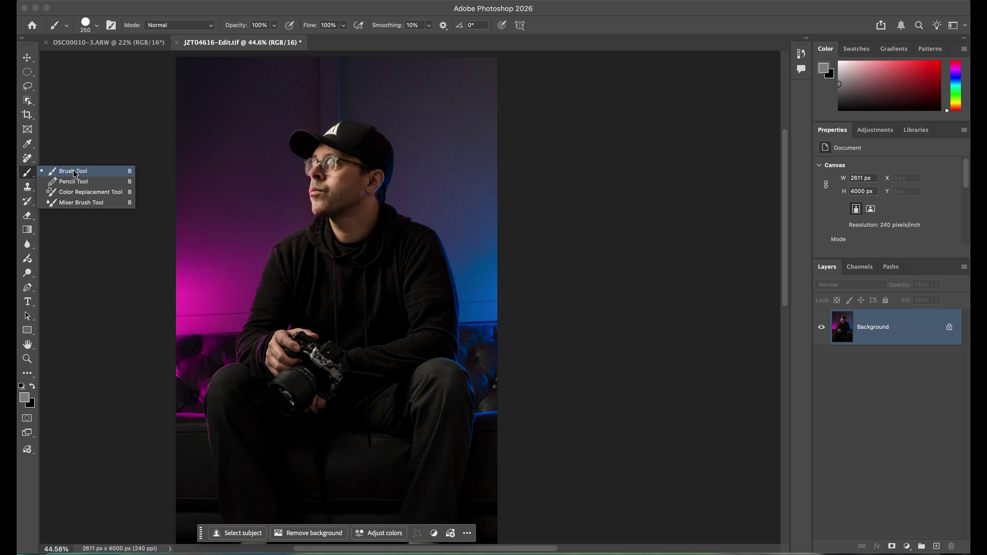
click(75, 172)
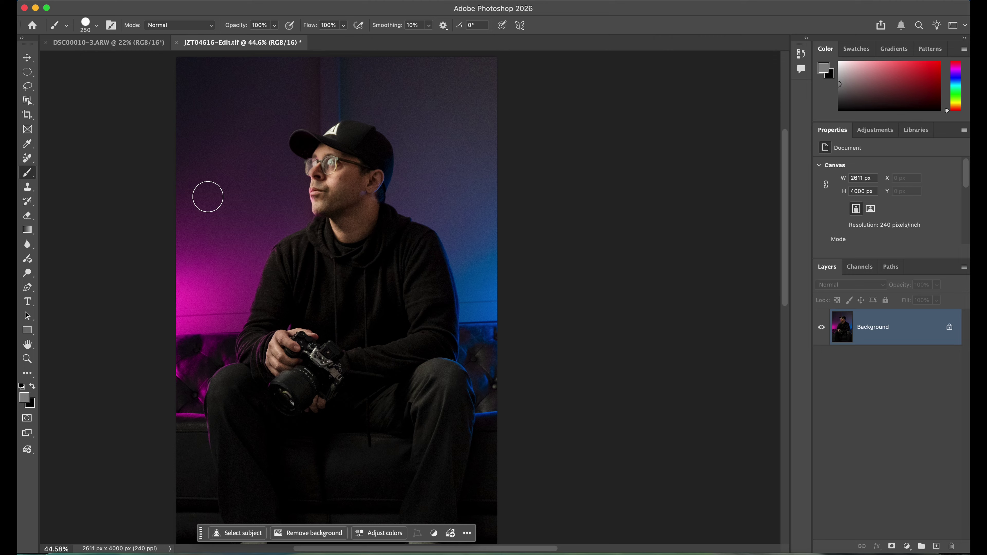
click(98, 29)
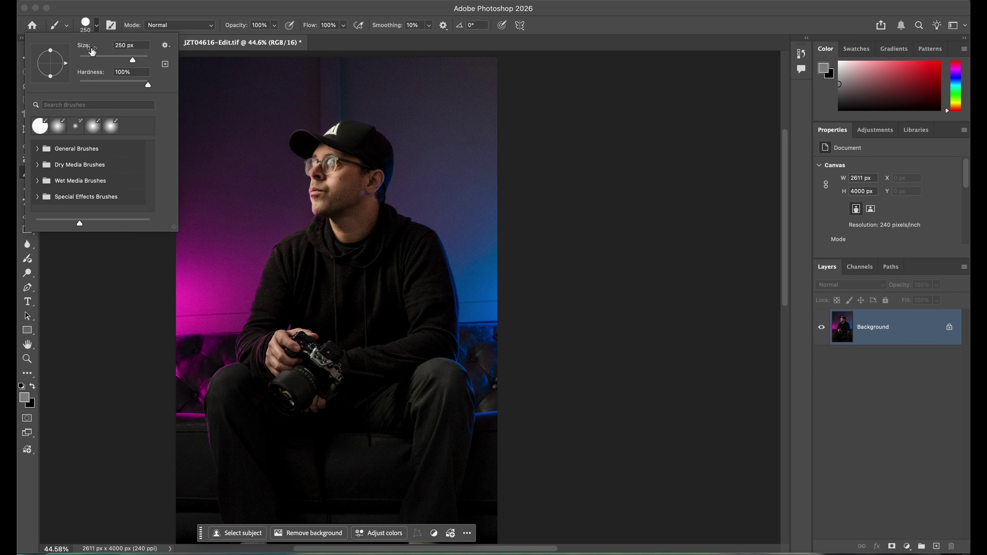
drag(133, 60, 116, 62)
Step: Paint a hard-edged vertical stroke on the wall beside the cap, and a soft-edged one next to it with hardness lowered to near minimum
mouse_move(222, 87)
mouse_down()
mouse_move(226, 142)
mouse_move(221, 81)
mouse_move(225, 132)
mouse_up()
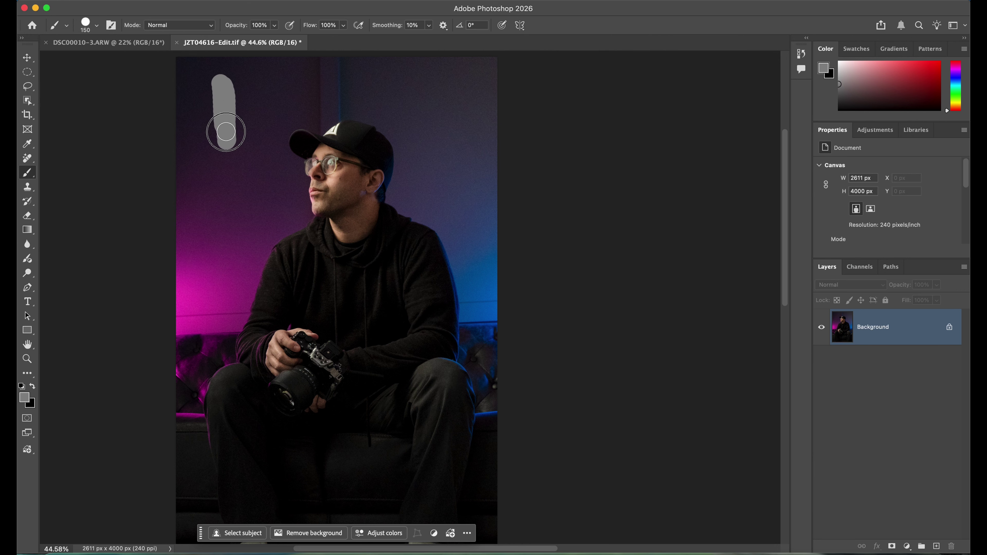
click(97, 26)
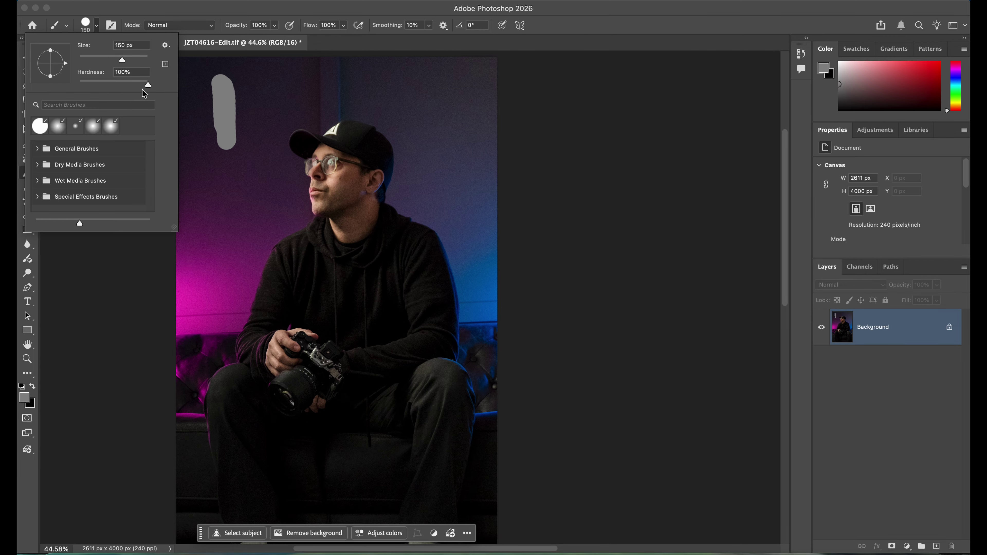
drag(148, 85, 75, 90)
drag(260, 82, 262, 137)
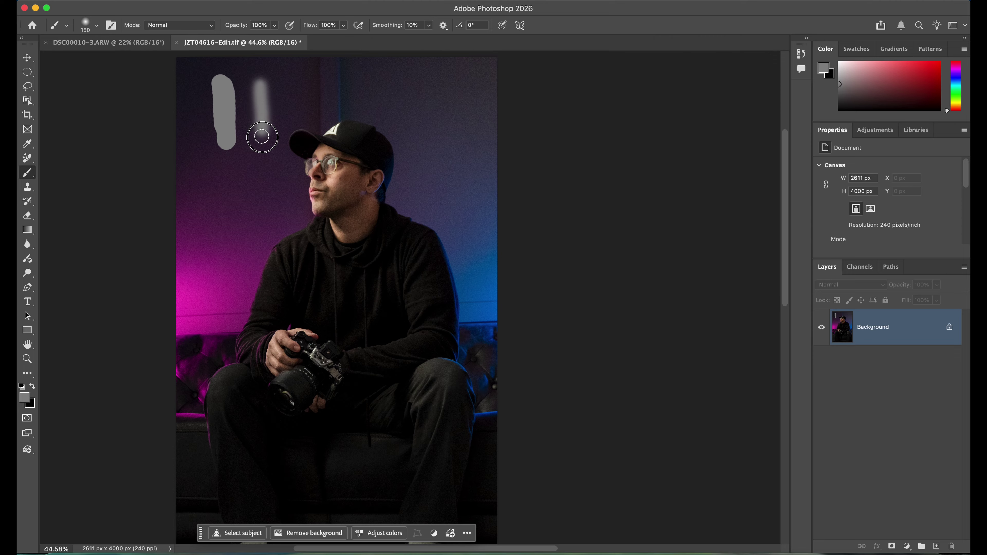
Step: Enlarge the brush to 500 px and paint a large soft vertical stroke on the wall in front of the man's face
key(bracketright)
key(bracketright)
key(bracketright)
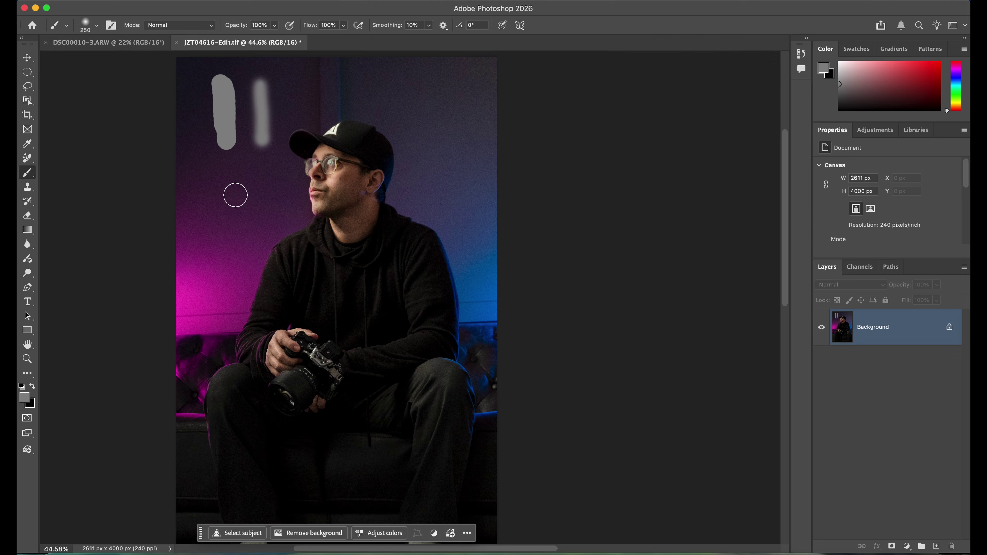
key(bracketright)
key(bracketright)
key(bracketright)
drag(235, 195, 228, 264)
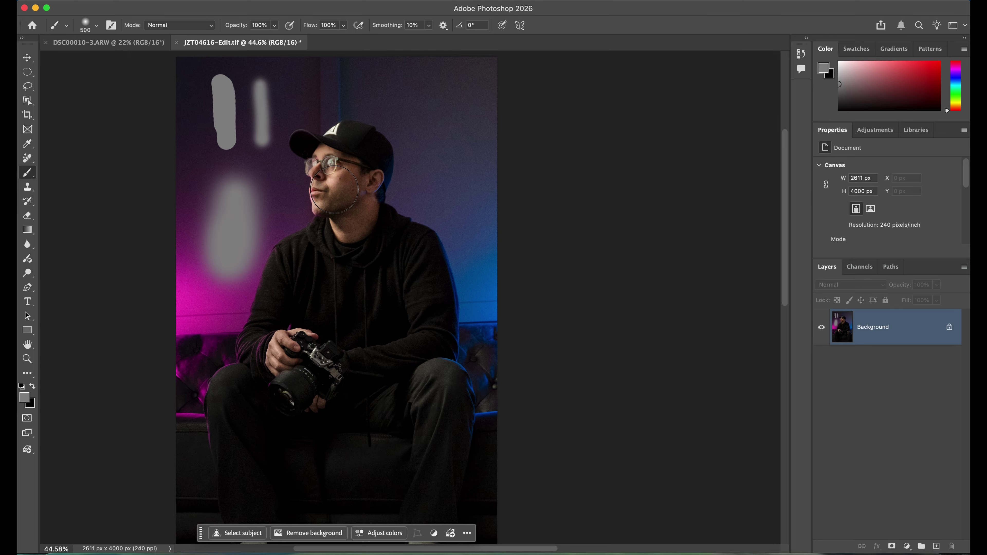
Step: Lower the brush hardness to its minimum
click(98, 31)
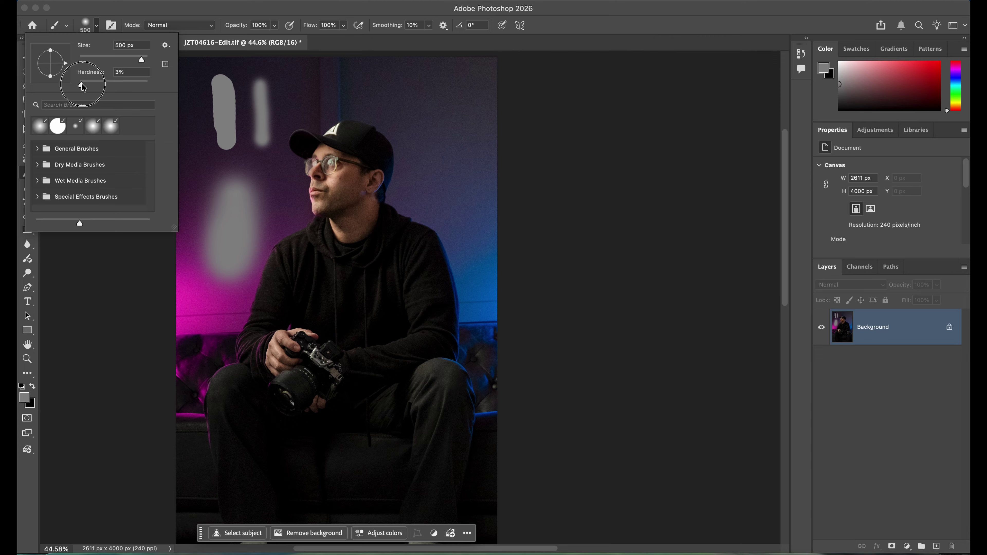
mouse_move(78, 83)
mouse_down()
mouse_move(115, 82)
mouse_move(84, 87)
mouse_up()
drag(76, 86, 77, 86)
click(98, 25)
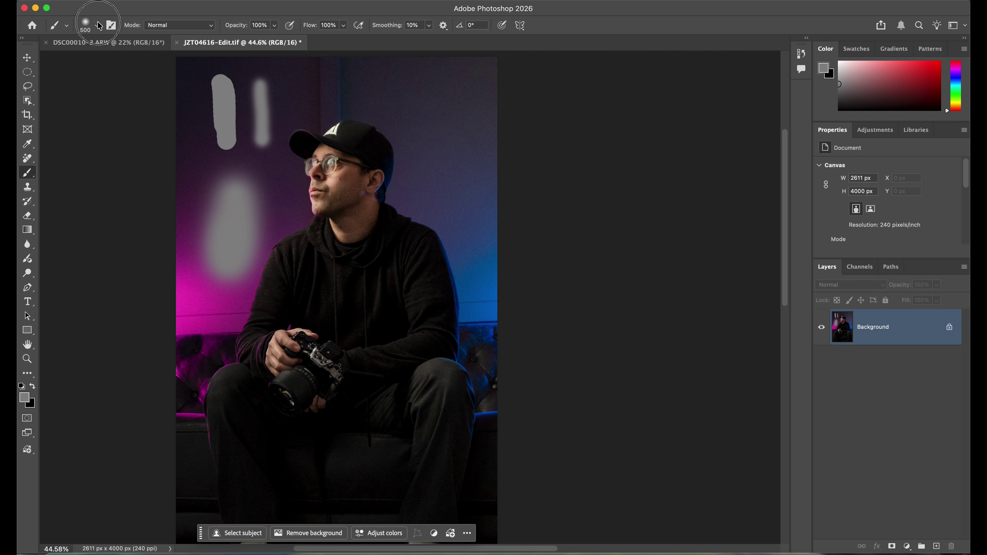
Step: Undo the three grey test strokes on the wall
key(super+z)
key(super+z)
key(super+z)
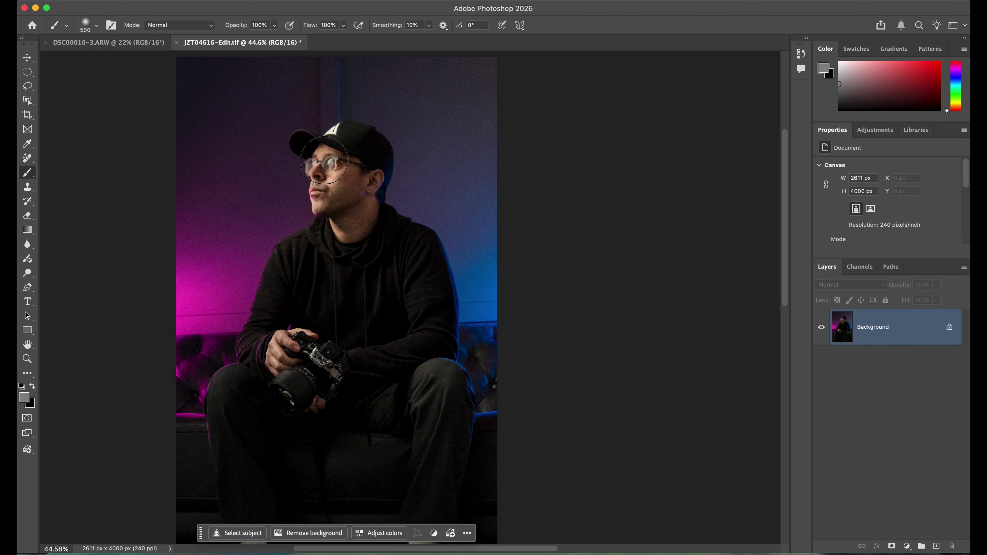
Step: Try out brush sizing by repeatedly shrinking and enlarging the brush, ending at 600 px
key(super+minus)
scroll(324, 160, down, 1)
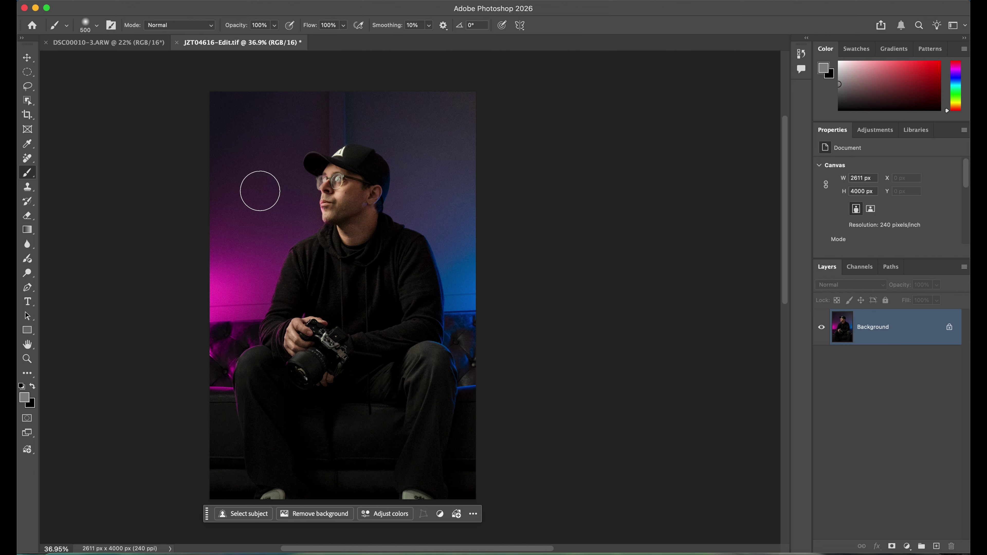
click(96, 27)
click(96, 27)
key(bracketleft)
key(bracketleft)
key(bracketleft)
key(bracketleft)
key(bracketleft)
key(bracketleft)
key(bracketleft)
key(bracketleft)
key(bracketright)
key(bracketright)
key(bracketright)
key(bracketright)
key(bracketright)
key(bracketright)
key(bracketright)
key(bracketright)
key(bracketright)
key(bracketleft)
key(bracketleft)
key(bracketleft)
key(bracketright)
key(bracketright)
key(bracketleft)
key(bracketleft)
key(bracketleft)
key(bracketleft)
key(bracketleft)
key(bracketleft)
key(bracketleft)
key(bracketleft)
key(bracketright)
key(bracketright)
key(bracketright)
key(bracketright)
key(bracketright)
key(bracketright)
key(bracketright)
key(bracketright)
key(bracketright)
Step: Shrink the brush to about 40 px to fit small details around the man's nose and glasses
scroll(329, 183, up, 5)
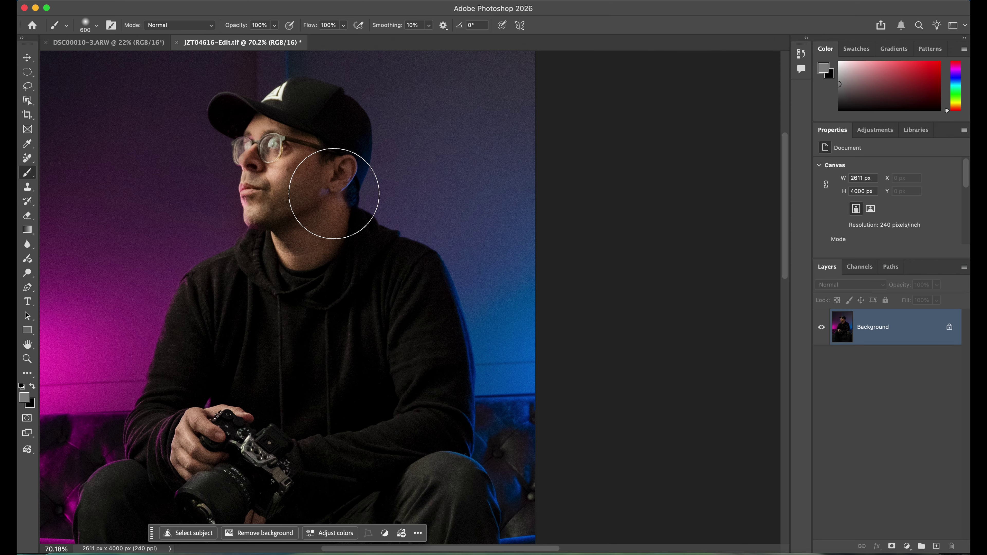
key(bracketleft)
key(bracketleft)
key(bracketleft)
key(bracketleft)
key(bracketleft)
key(bracketleft)
key(bracketleft)
key(bracketleft)
key(bracketleft)
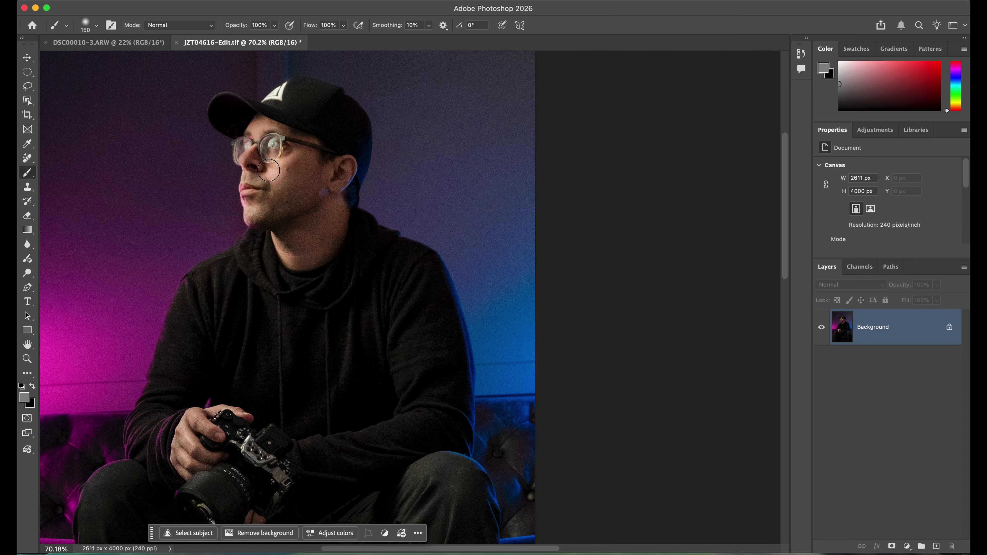
key(bracketleft)
key(bracketleft)
key(bracketleft)
scroll(252, 152, up, 3)
key(bracketleft)
key(bracketleft)
key(bracketleft)
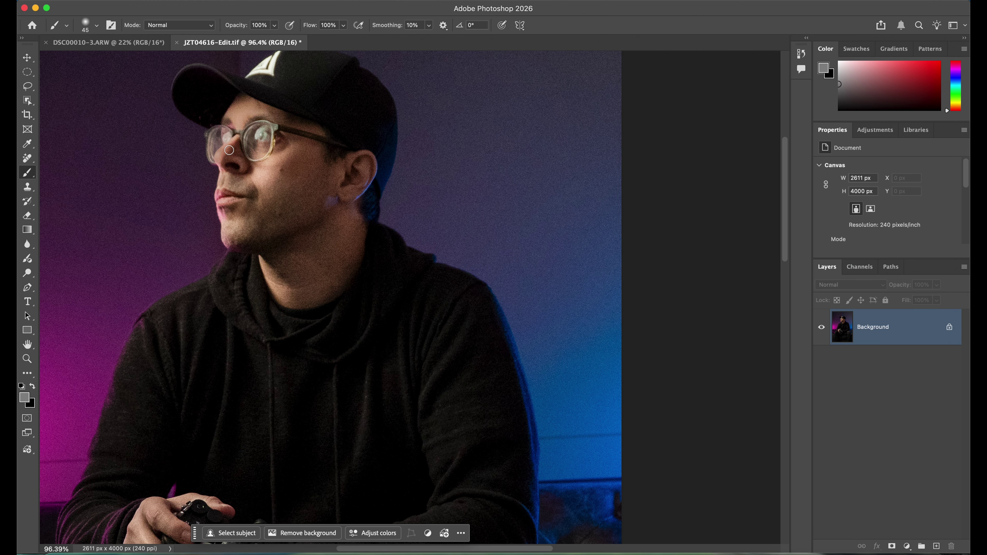
key(bracketleft)
Step: Enlarge the brush to 150 px
key(bracketright)
key(bracketright)
key(bracketright)
key(bracketright)
key(bracketright)
key(bracketright)
key(bracketright)
key(bracketright)
scroll(281, 159, left, 5)
scroll(280, 160, up, 2)
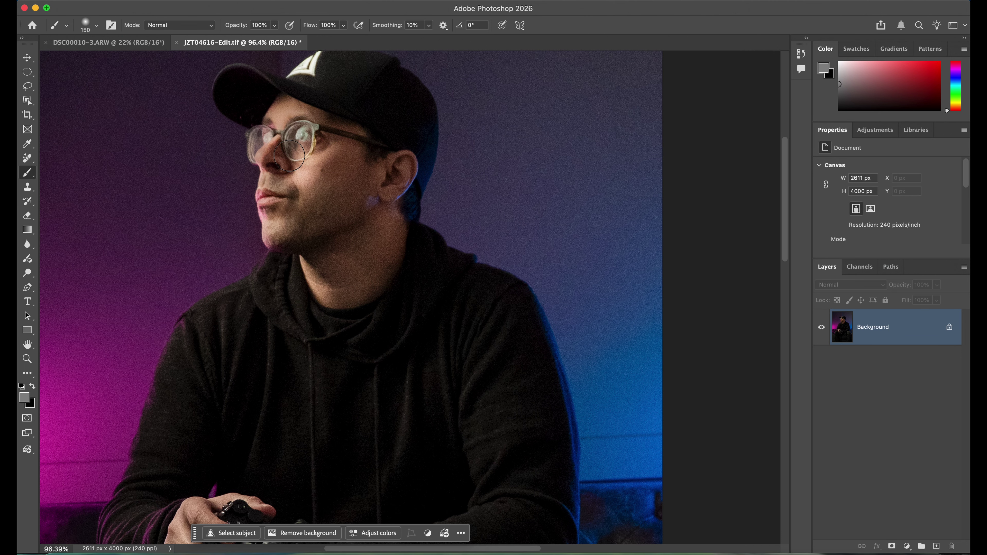
Step: Set the foreground color to white (ffffff)
click(25, 397)
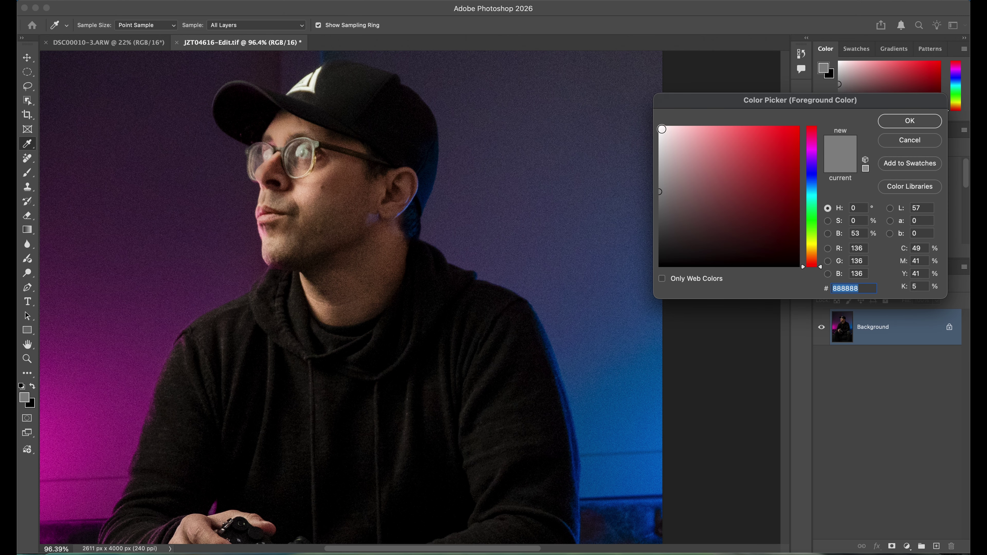
click(660, 127)
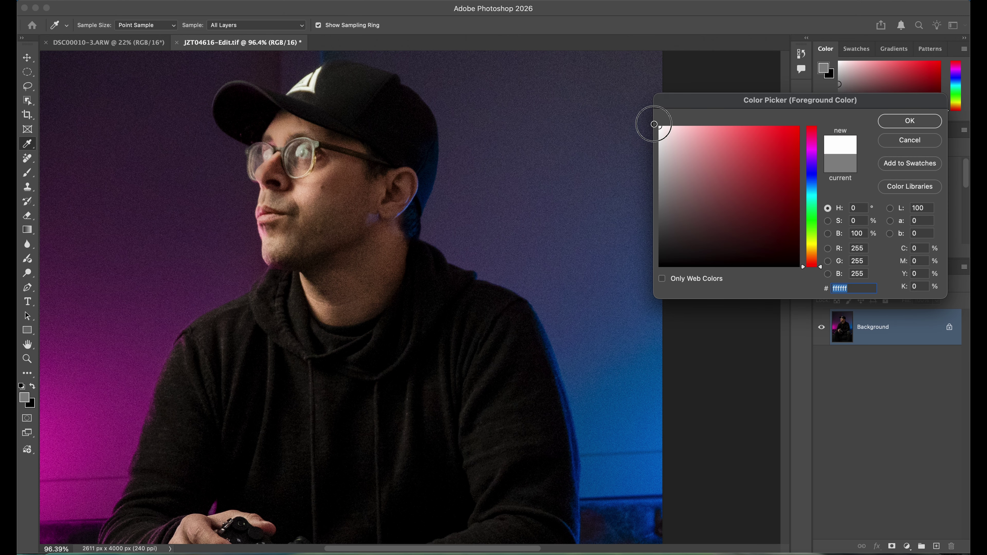
click(912, 123)
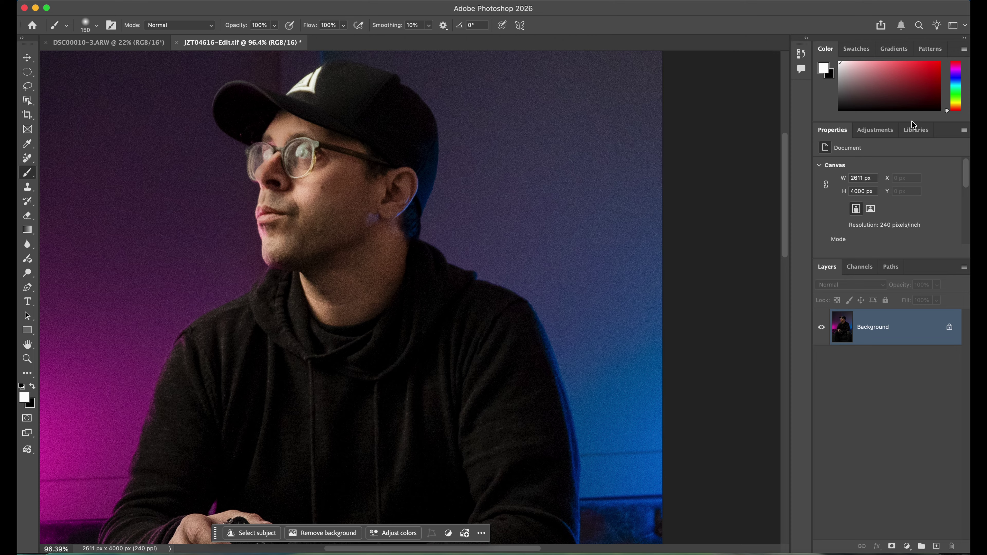
Step: Set the foreground color to black (000000)
click(24, 397)
click(661, 265)
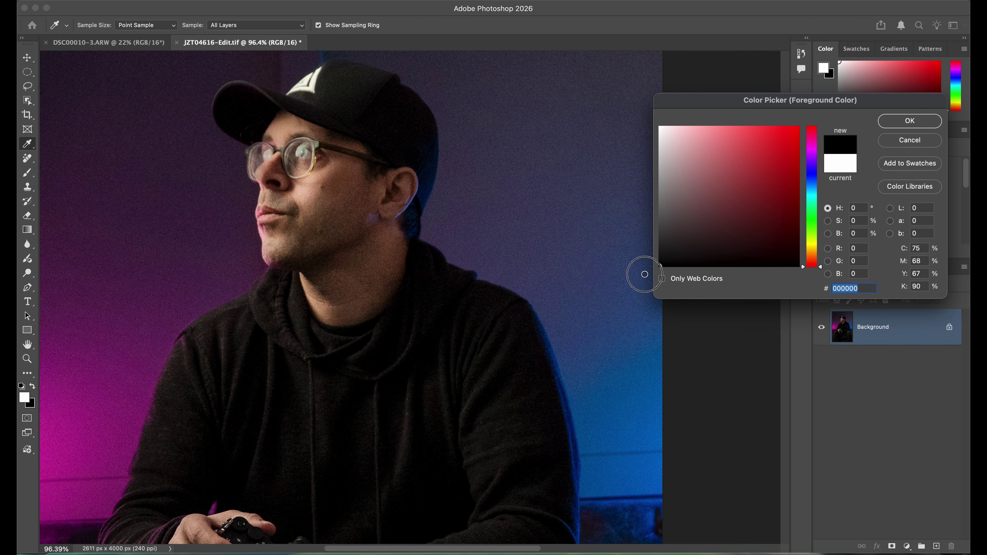
click(917, 121)
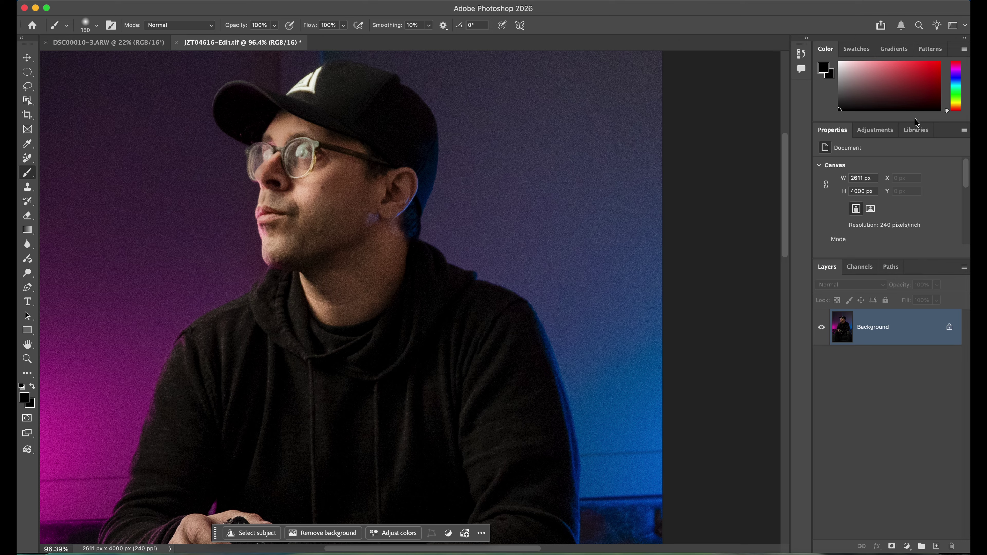
Step: Change the foreground color back to white (ffffff)
click(23, 401)
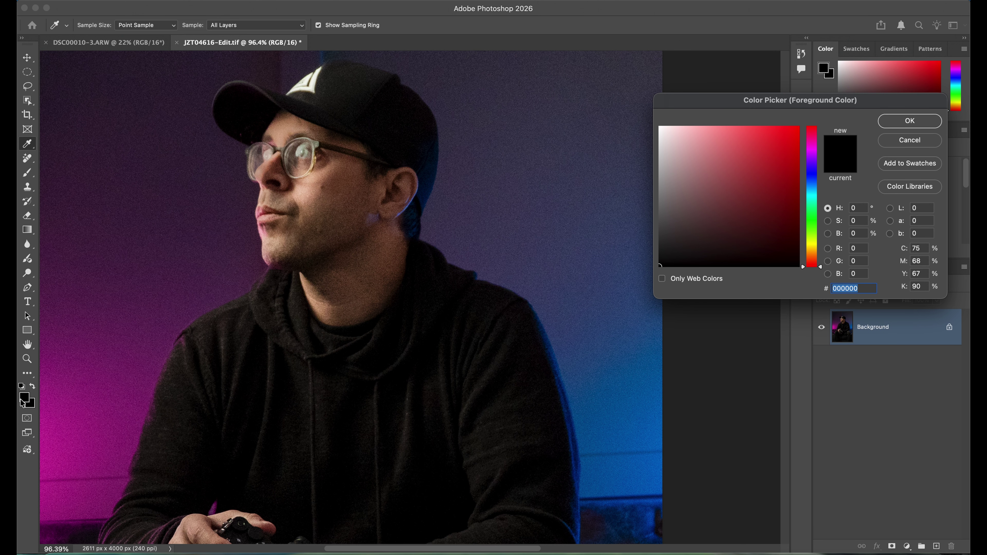
click(645, 122)
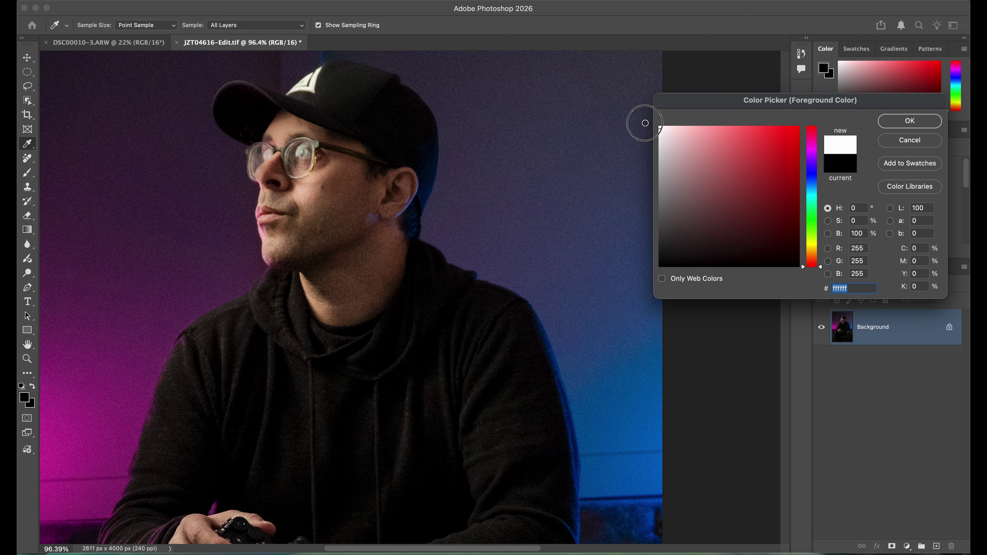
click(910, 121)
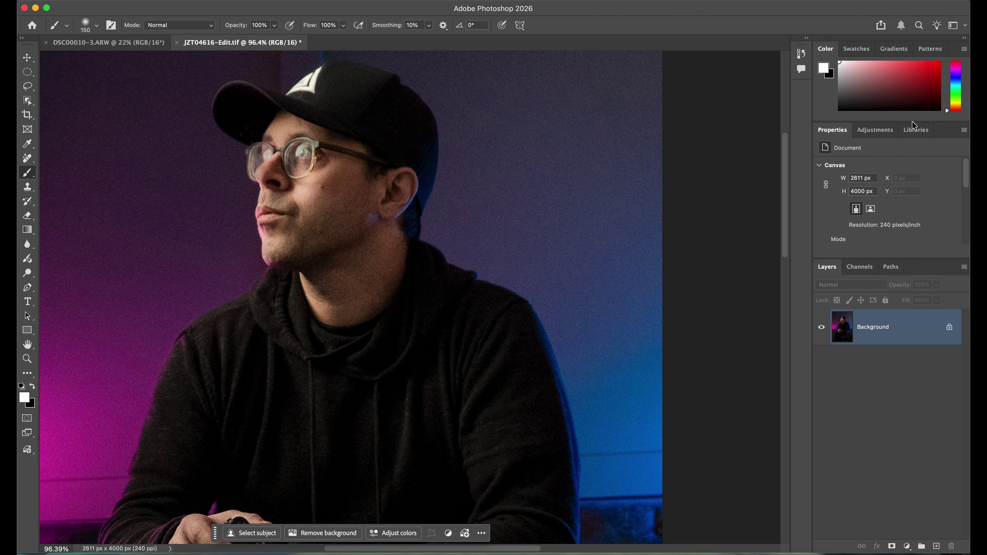
Step: Swap the foreground and background colors to black over white and back again
scroll(348, 265, down, 1)
scroll(349, 265, left, 1)
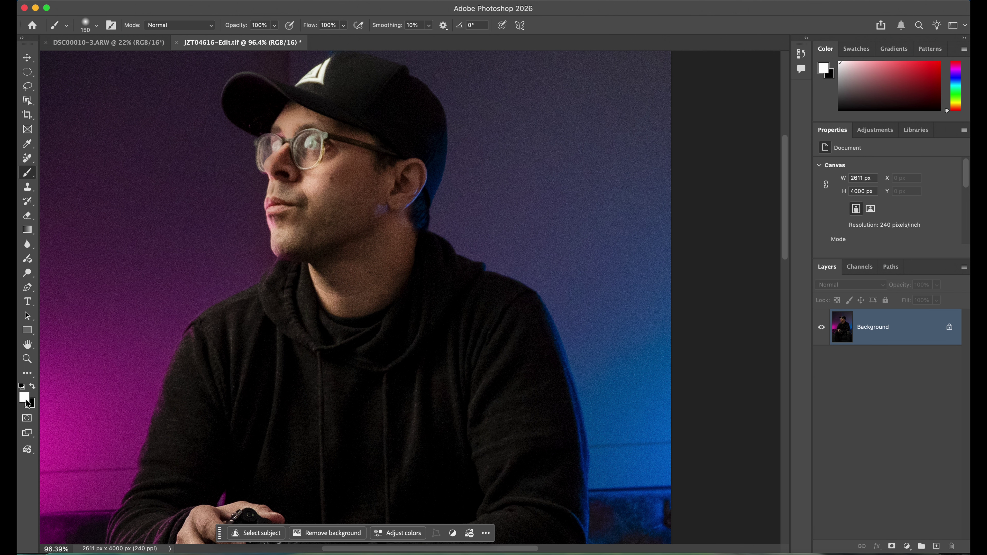
key(x)
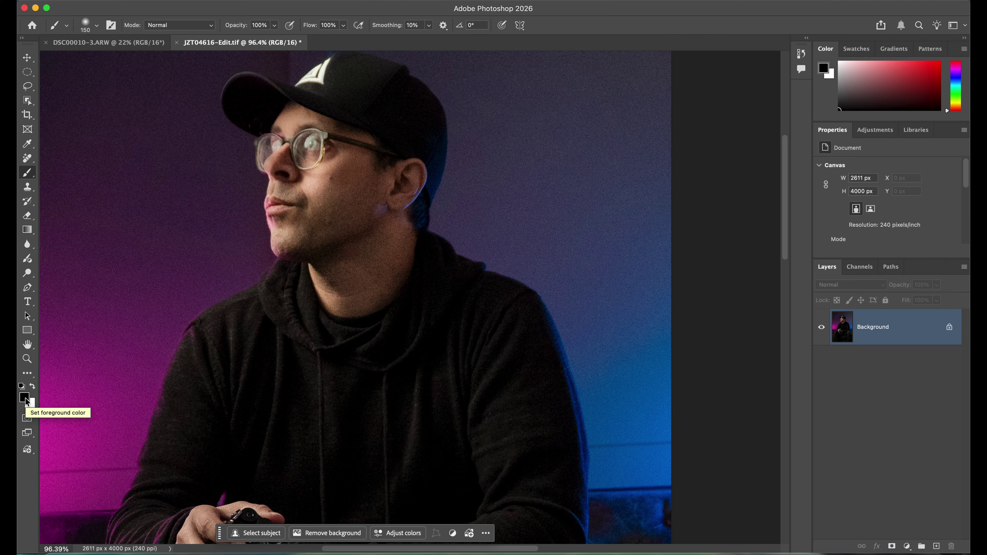
key(x)
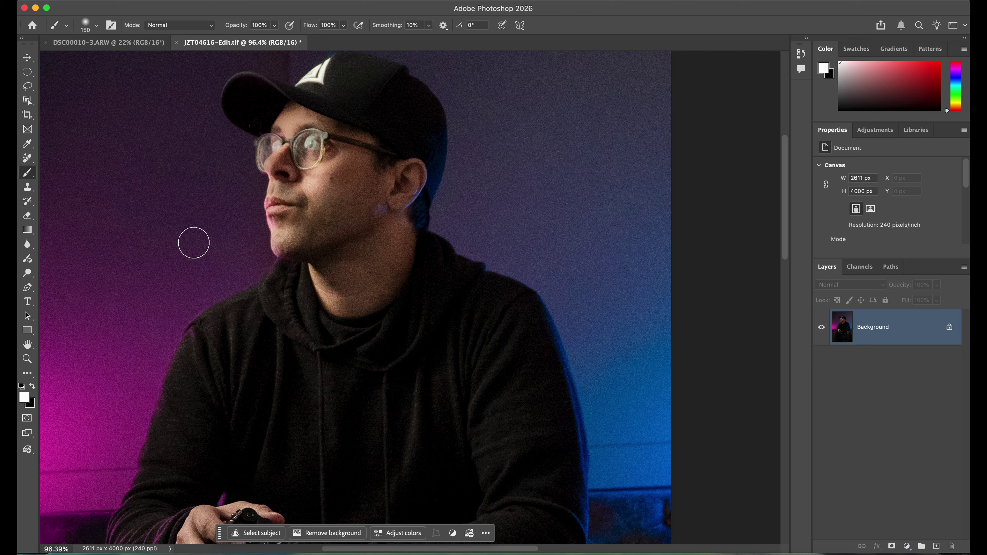
Step: Swap the foreground to black, paint a stroke over the man's forehead and glasses, and undo it
key(x)
click(310, 120)
drag(311, 120, 299, 165)
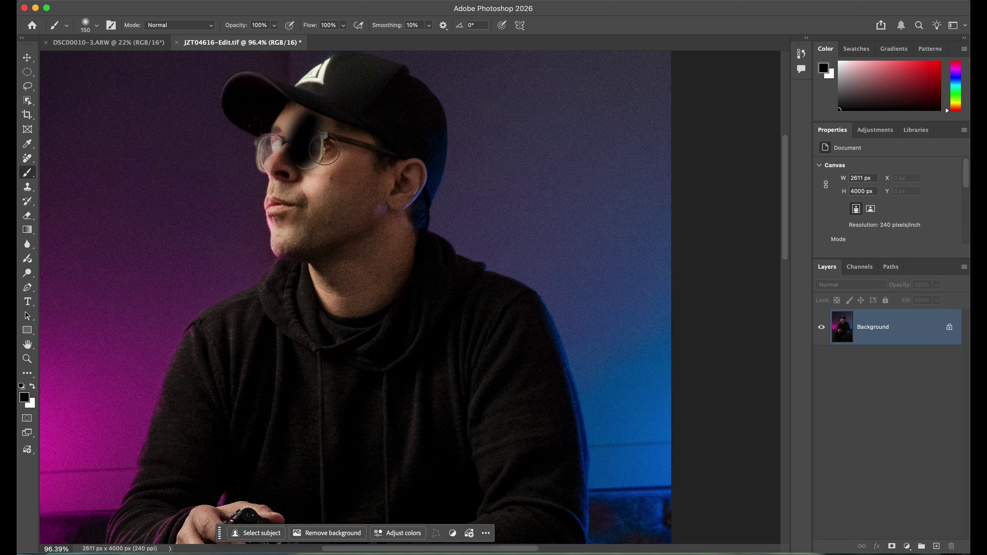
key(super+z)
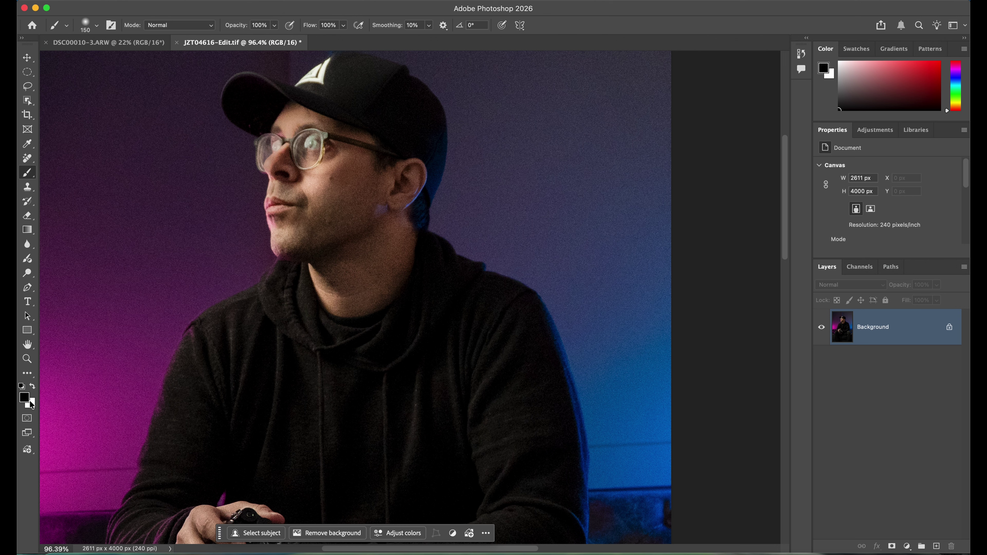
Step: Swap the foreground and background colors repeatedly, finishing with white as the foreground
key(x)
key(x)
key(x)
key(x)
key(x)
key(x)
key(x)
key(x)
key(x)
key(x)
key(x)
scroll(234, 313, down, 3)
scroll(235, 313, up, 4)
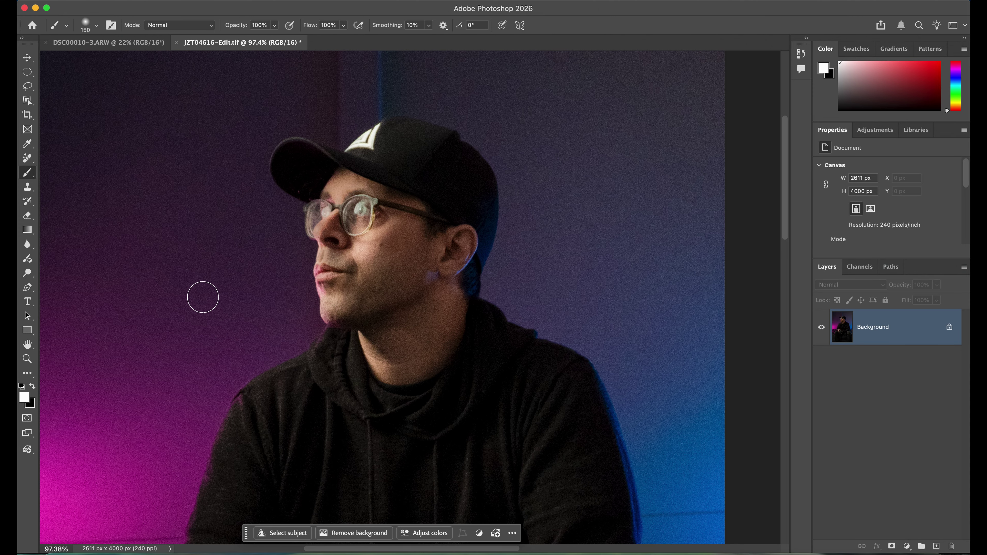
Step: Add a Levels adjustment layer above the Background layer
click(97, 27)
click(97, 28)
click(907, 546)
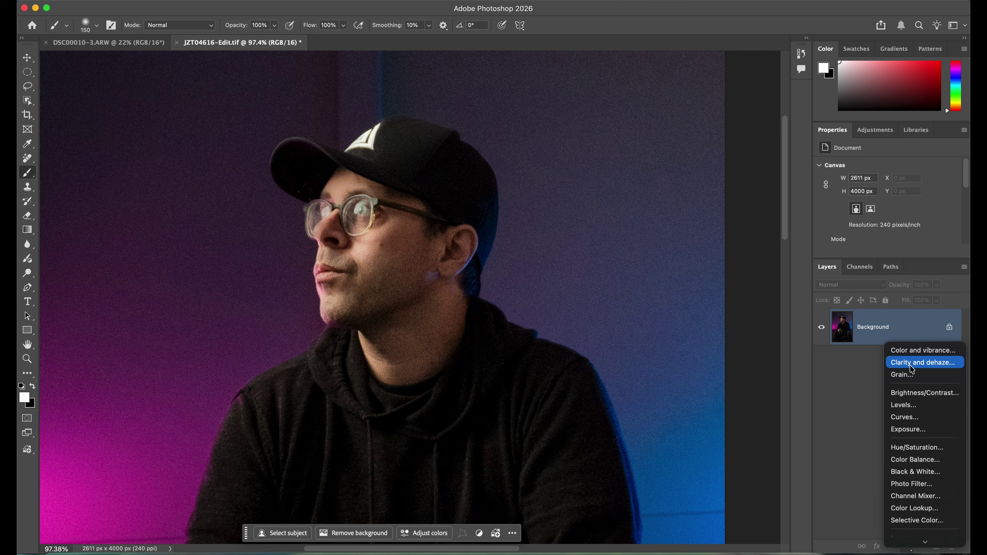
click(908, 407)
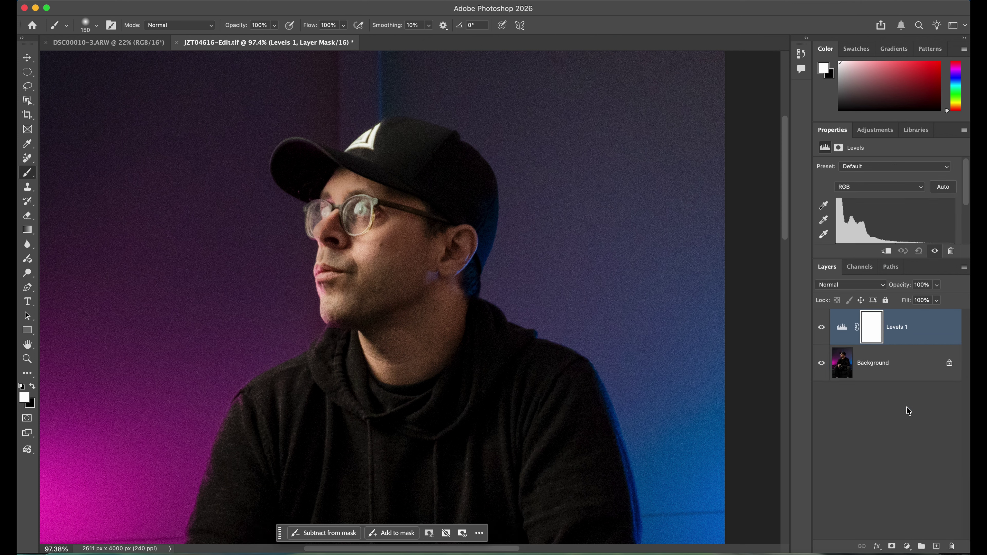
Step: Set the Levels white input value to 220 and invert the adjustment's layer mask to black
scroll(942, 233, down, 3)
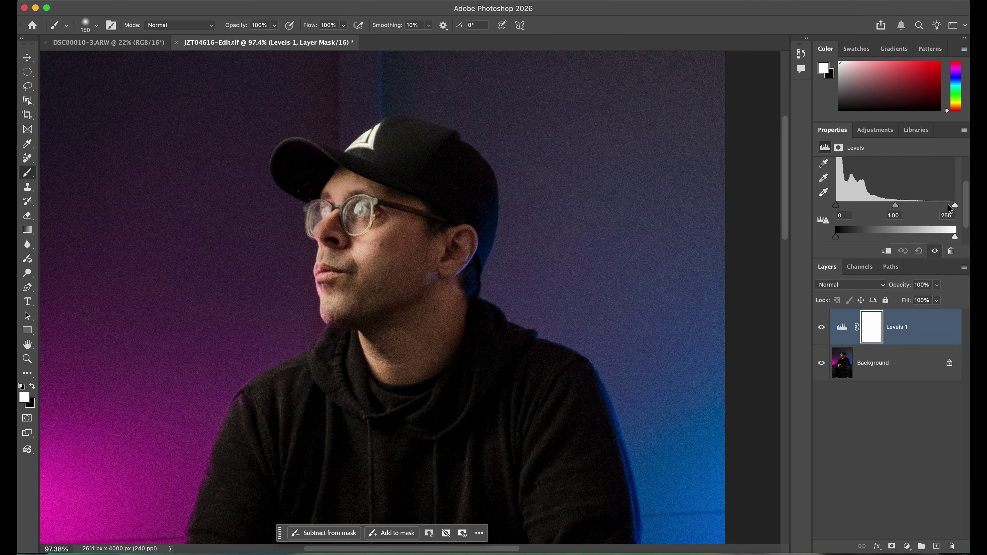
mouse_move(955, 206)
mouse_down()
mouse_move(927, 207)
mouse_move(937, 208)
mouse_up()
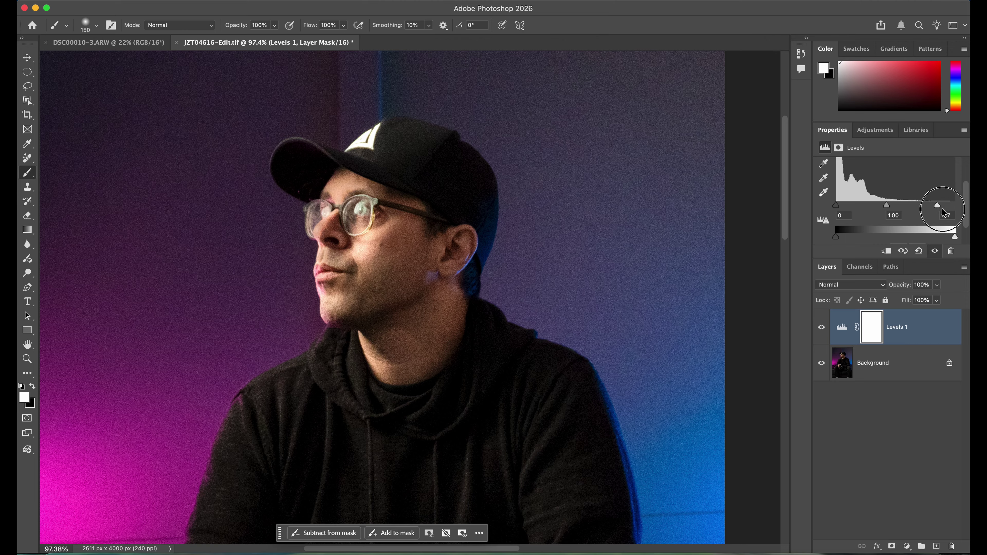
drag(937, 206, 938, 205)
key(super+i)
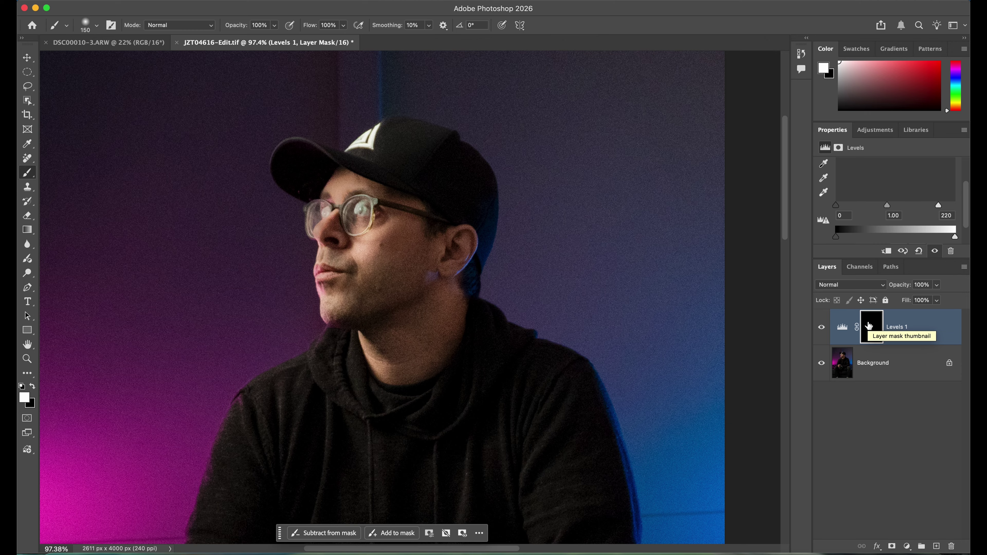
Step: Invert the Levels adjustment's layer mask to white and back to black
key(super+i)
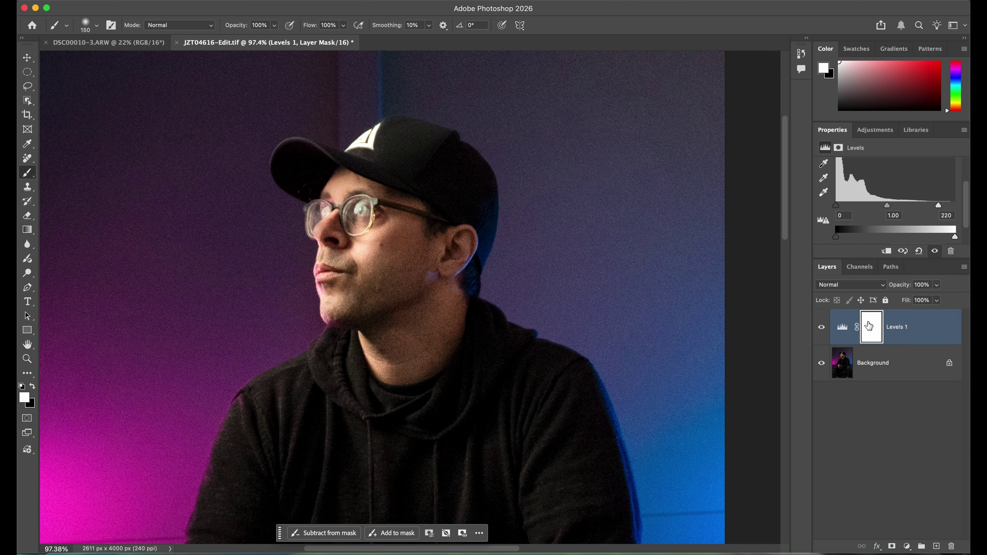
key(super+i)
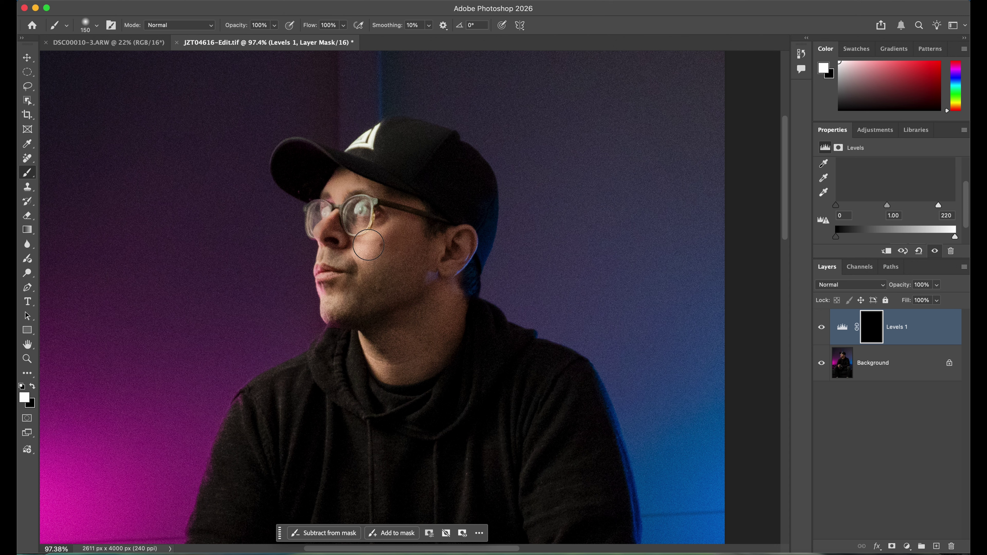
Step: Enlarge the brush to 200 px and paint white on the Levels mask over the man's face and neck
key(bracketright)
key(bracketright)
mouse_move(348, 190)
mouse_down()
mouse_move(346, 261)
mouse_move(369, 236)
mouse_move(344, 290)
mouse_move(362, 267)
mouse_move(396, 268)
mouse_move(445, 248)
mouse_move(386, 328)
mouse_move(385, 346)
mouse_move(379, 340)
mouse_move(401, 355)
mouse_move(437, 297)
mouse_move(438, 326)
mouse_move(419, 342)
mouse_move(389, 342)
mouse_up()
scroll(389, 343, down, 5)
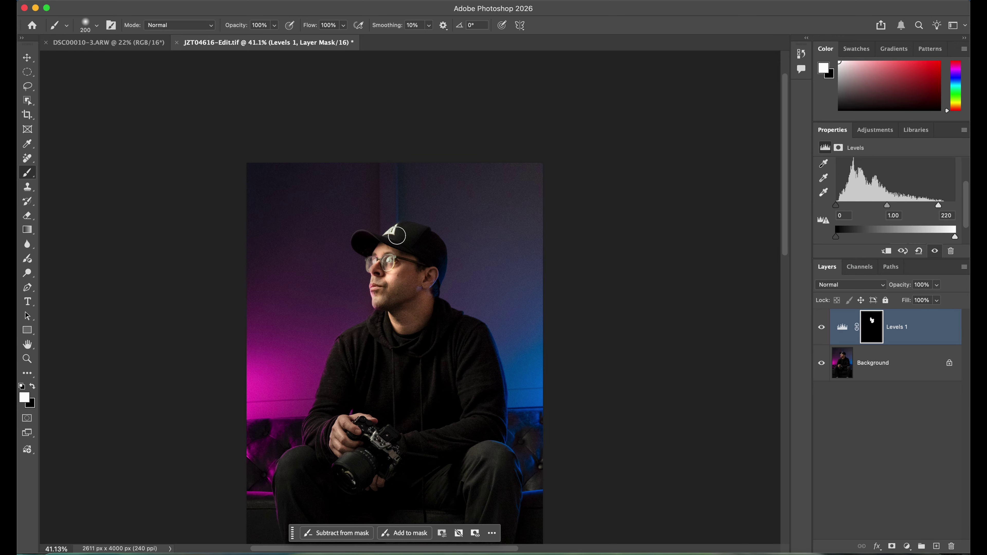
Step: Reduce the brush to 50 px and paint white on the Levels mask over the cap's logo
scroll(395, 235, up, 5)
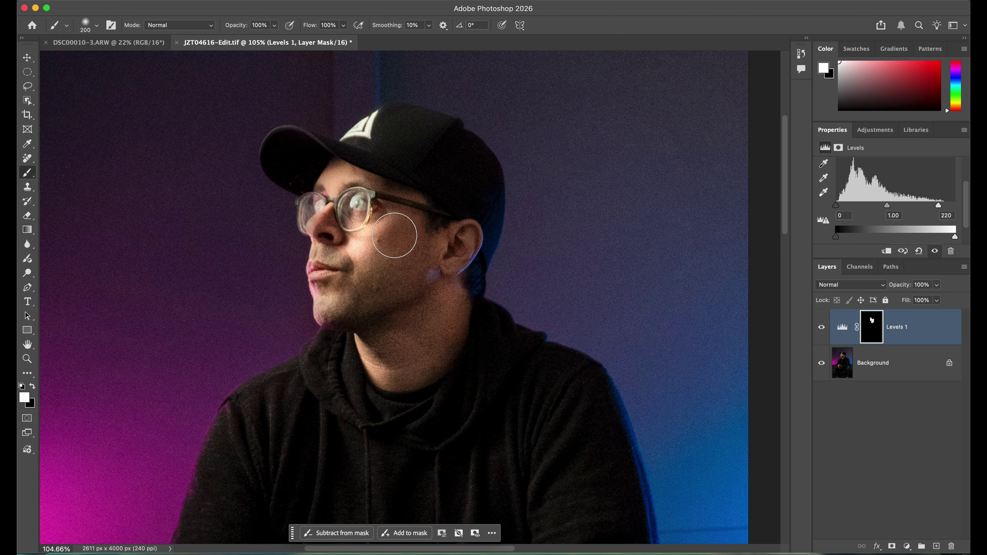
key(bracketleft)
key(bracketleft)
key(bracketleft)
key(bracketleft)
key(bracketleft)
key(bracketleft)
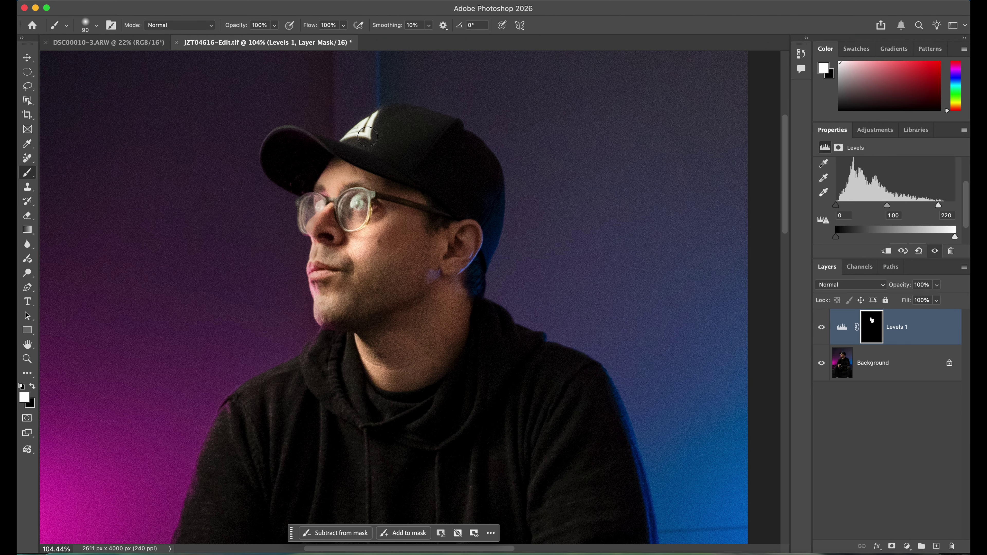
key(bracketleft)
key(bracketleft)
key(bracketleft)
mouse_move(367, 137)
mouse_down()
mouse_move(352, 141)
mouse_move(370, 126)
mouse_up()
Step: Enlarge the brush to 200 px and paint white on the Levels mask over the man's hands and camera
scroll(430, 273, down, 5)
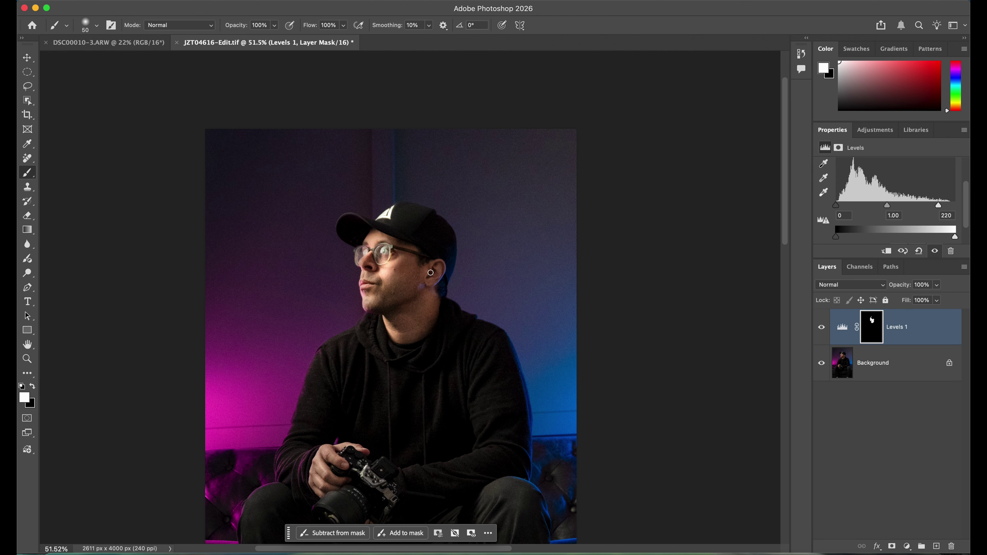
scroll(430, 273, down, 3)
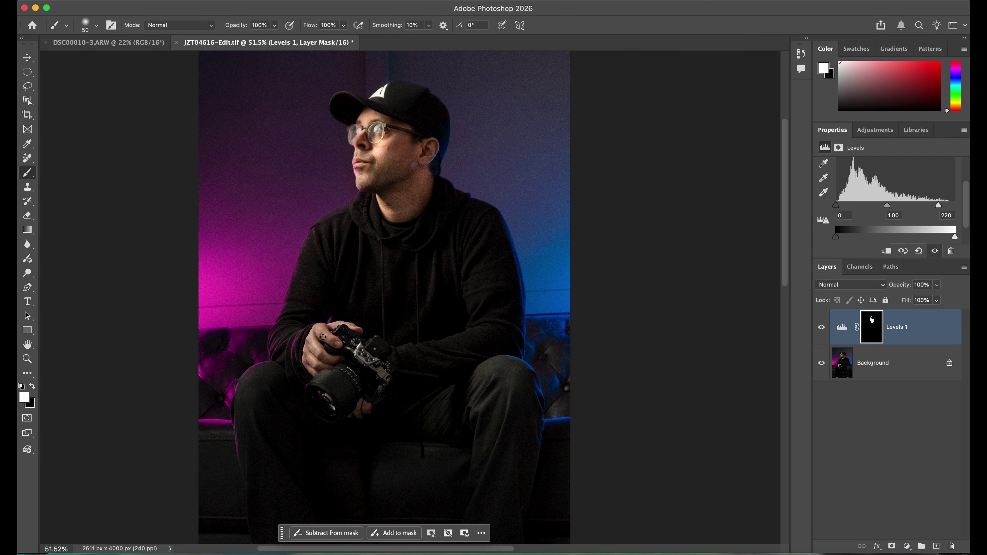
key(bracketright)
key(bracketright)
key(bracketright)
key(bracketright)
key(bracketright)
key(bracketright)
mouse_move(320, 336)
mouse_down()
mouse_move(316, 360)
mouse_move(332, 334)
mouse_move(372, 362)
mouse_move(324, 392)
mouse_move(333, 402)
mouse_move(365, 402)
mouse_move(358, 388)
mouse_move(363, 358)
mouse_up()
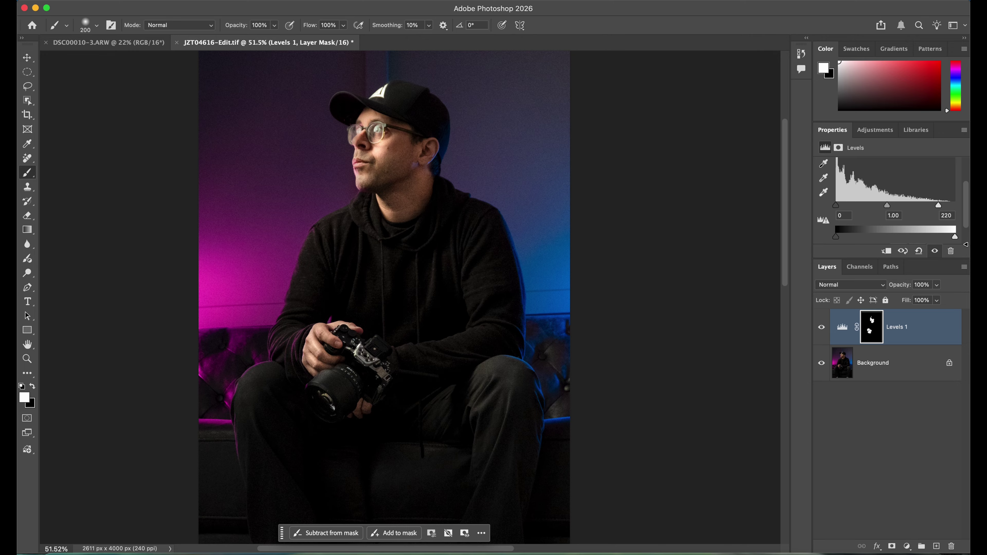
Step: Try different opacities for the Levels adjustment layer and settle on 68%
click(936, 285)
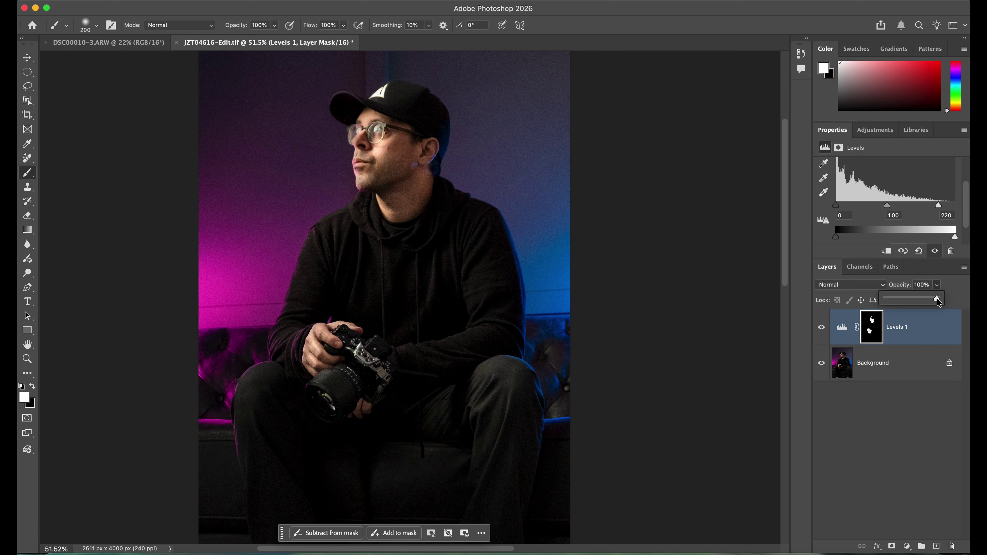
drag(928, 303, 909, 303)
drag(928, 301, 937, 303)
scroll(410, 298, up, 3)
scroll(358, 120, down, 2)
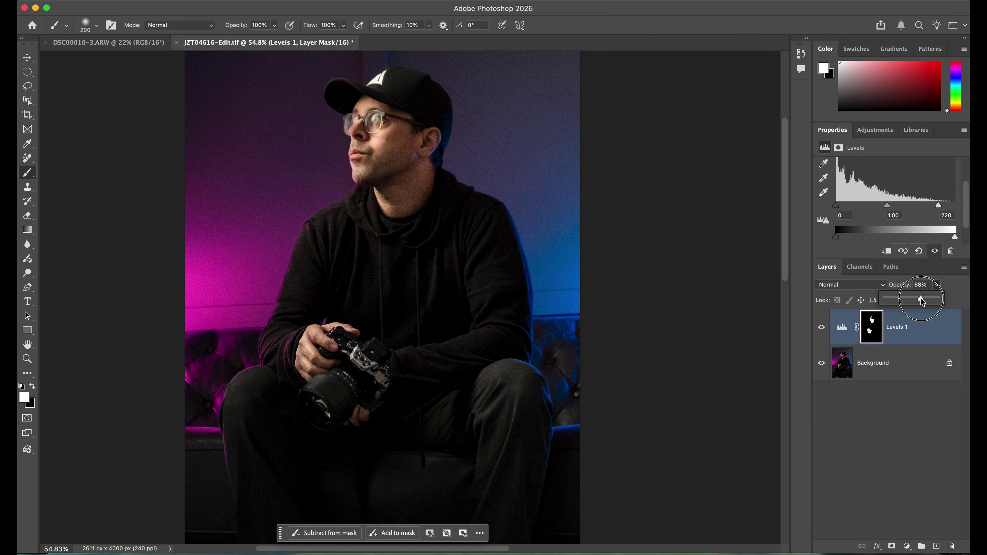
drag(921, 298, 920, 298)
click(98, 26)
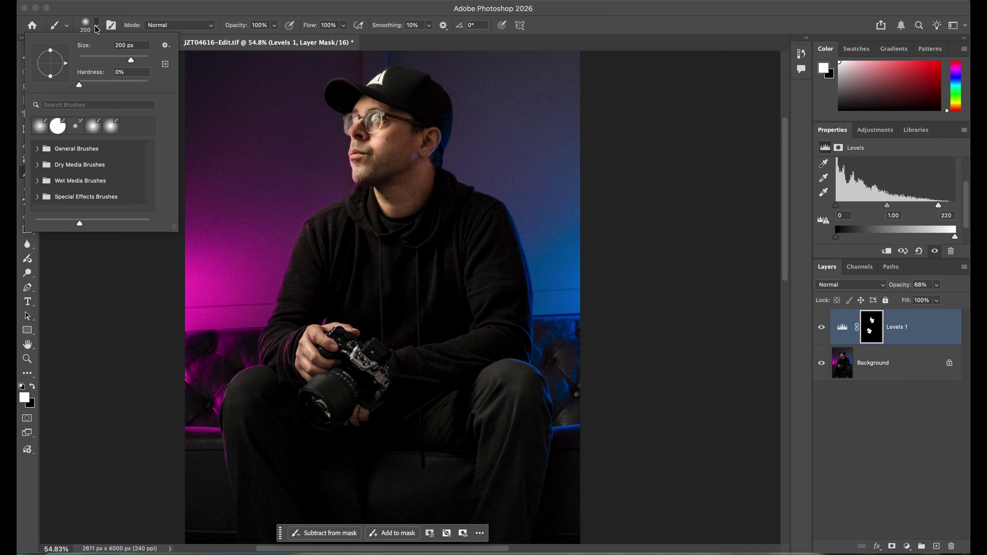
click(98, 27)
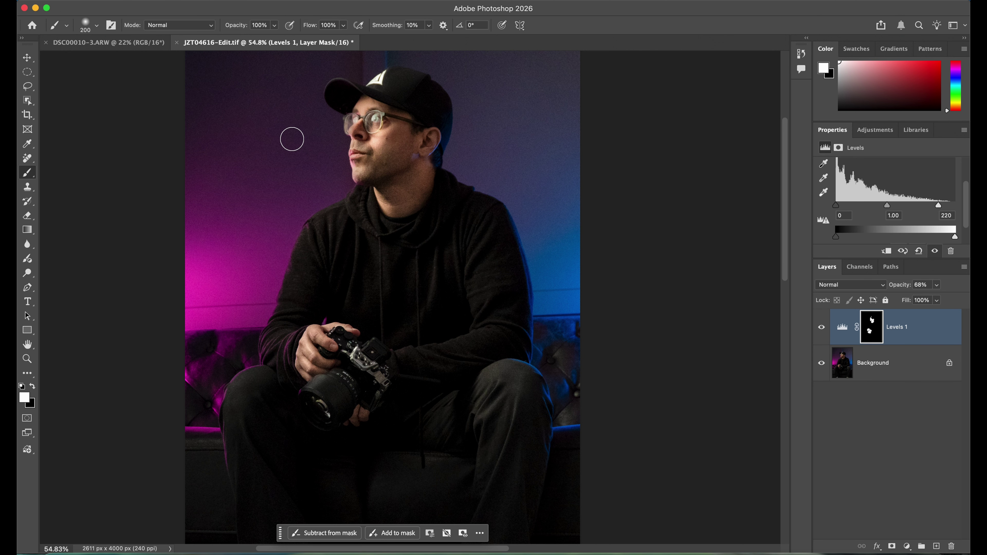